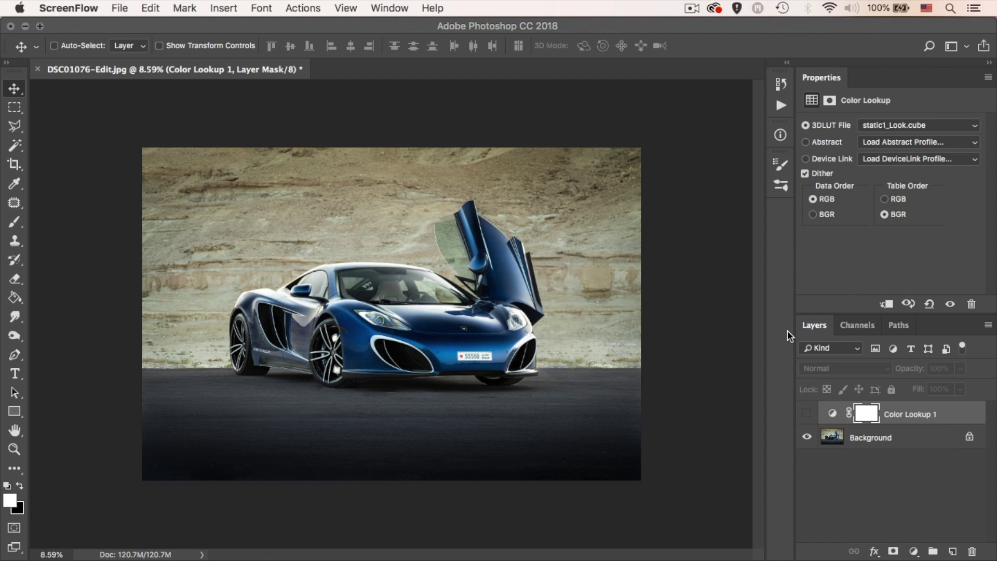
# Toggle the static1_Look Color Lookup 1 layer off and on to compare the car photo
pyautogui.click(808, 413)
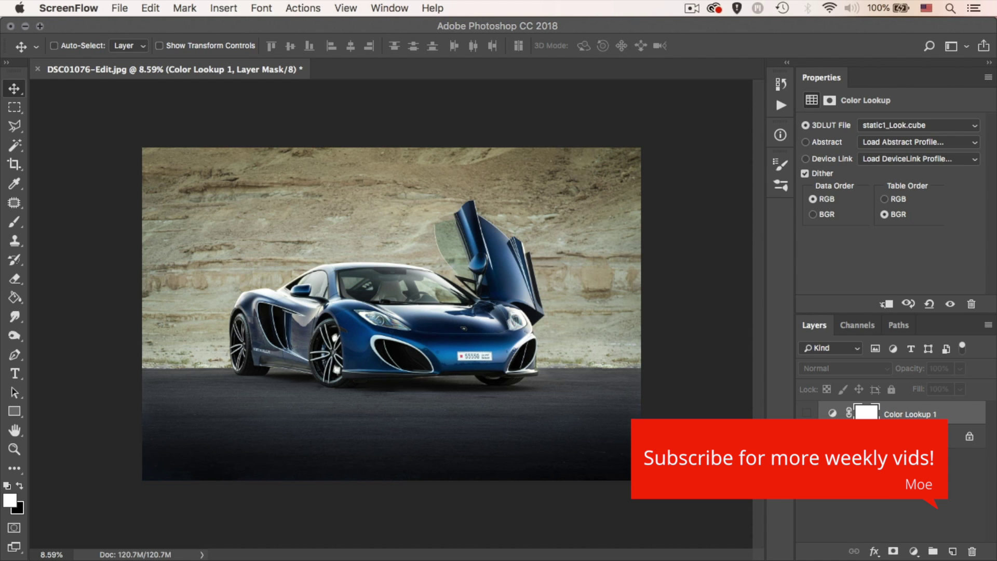
pyautogui.click(808, 414)
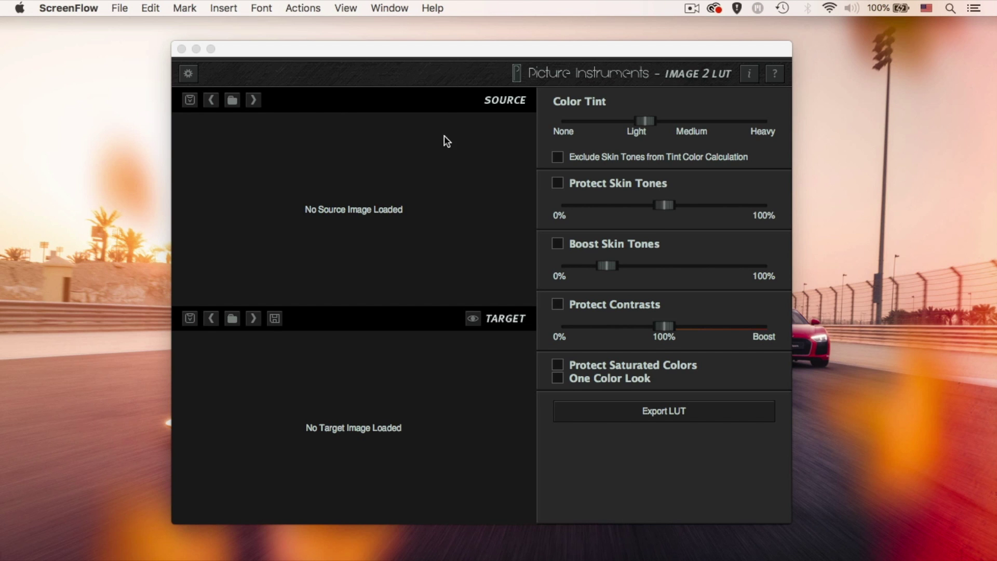
# Maximize Image2LUT and load DSC02283.jpg from the files folder as the target image
pyautogui.click(213, 49)
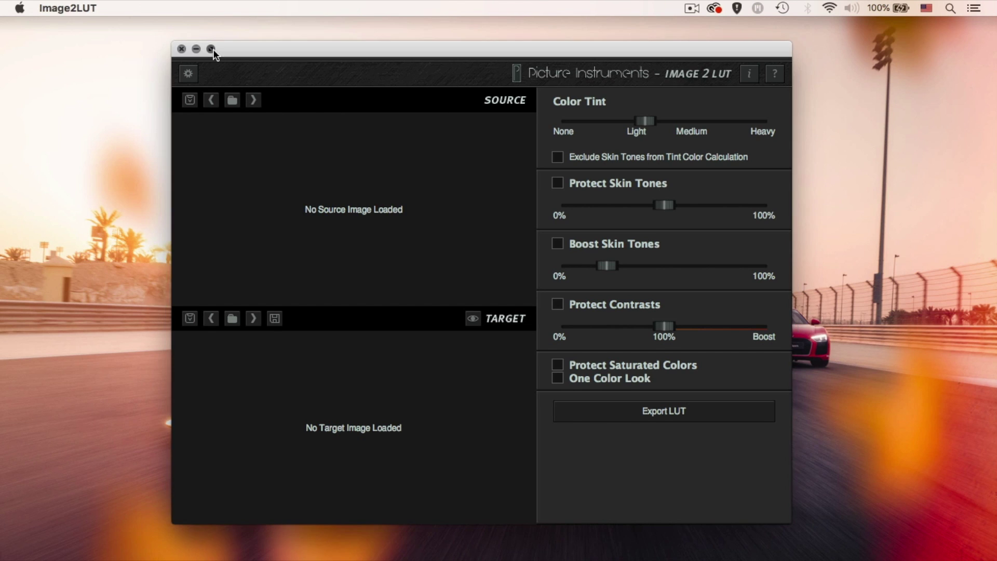
pyautogui.click(212, 49)
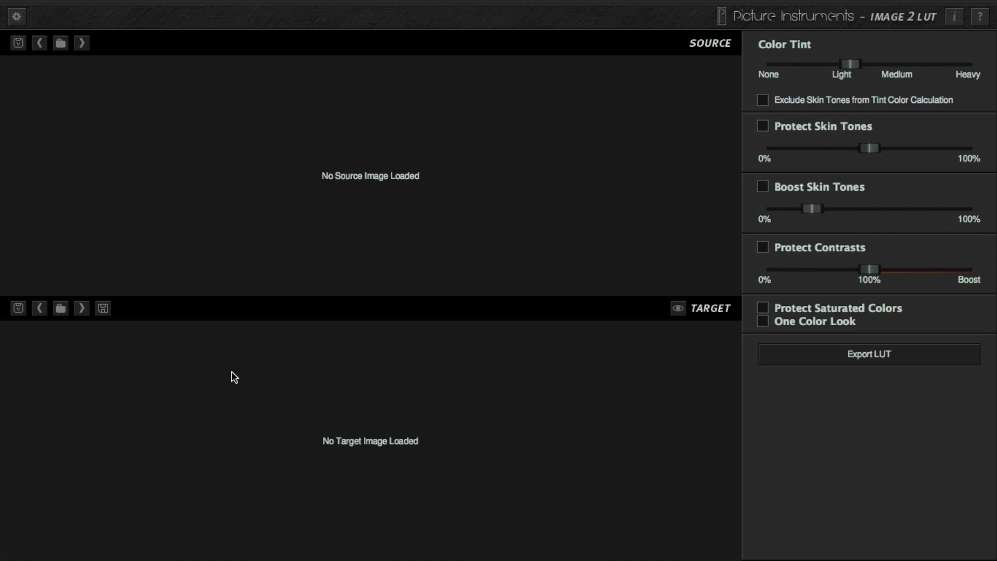
pyautogui.click(61, 310)
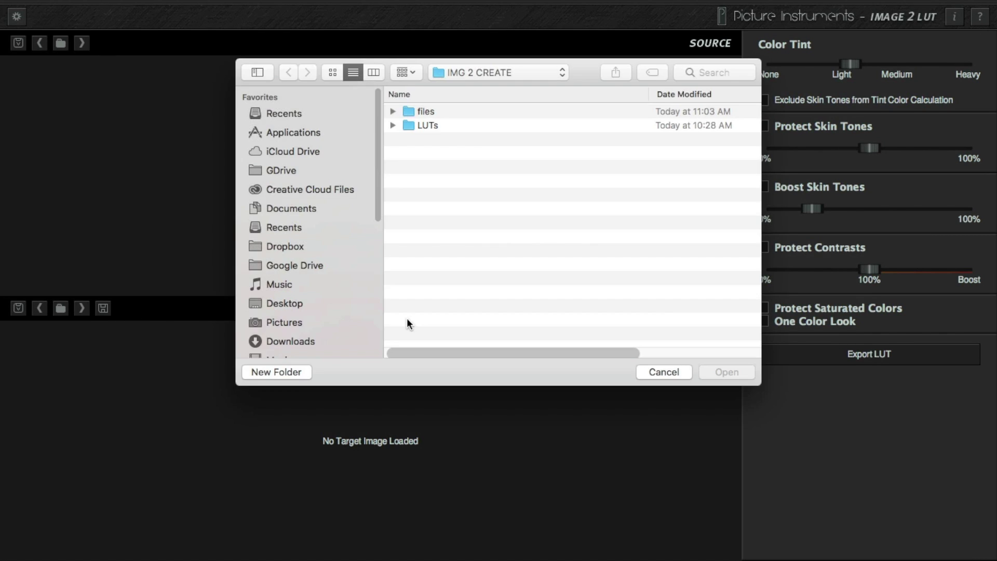
pyautogui.doubleClick(423, 114)
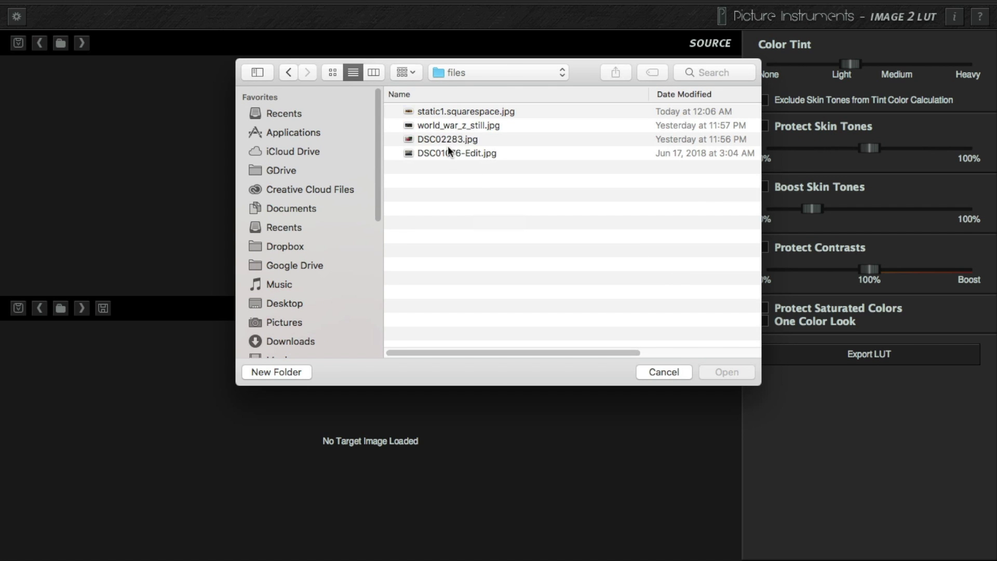
pyautogui.click(447, 139)
pyautogui.click(729, 374)
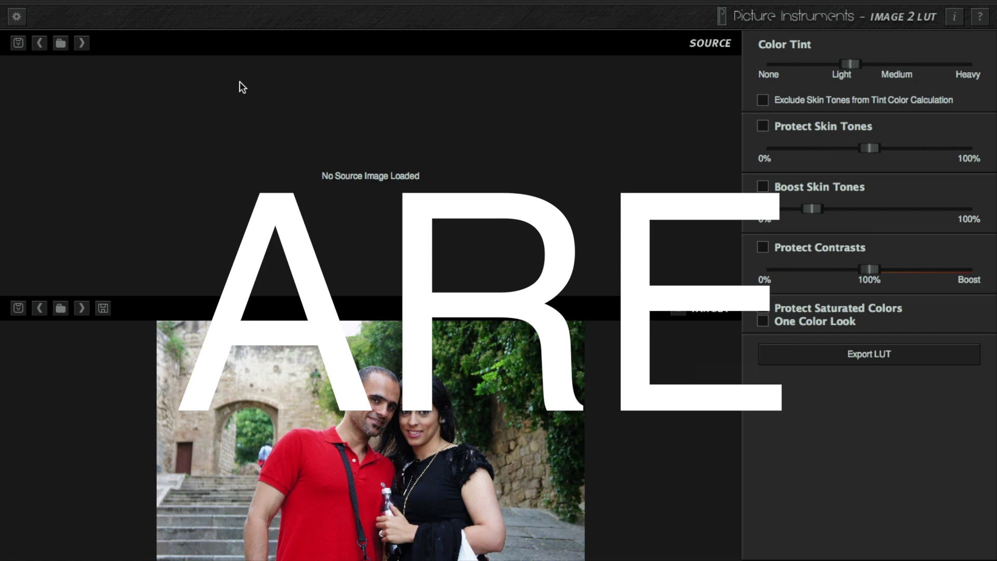
# Load world_war_z_still.jpg from the files folder as the source image
pyautogui.click(61, 45)
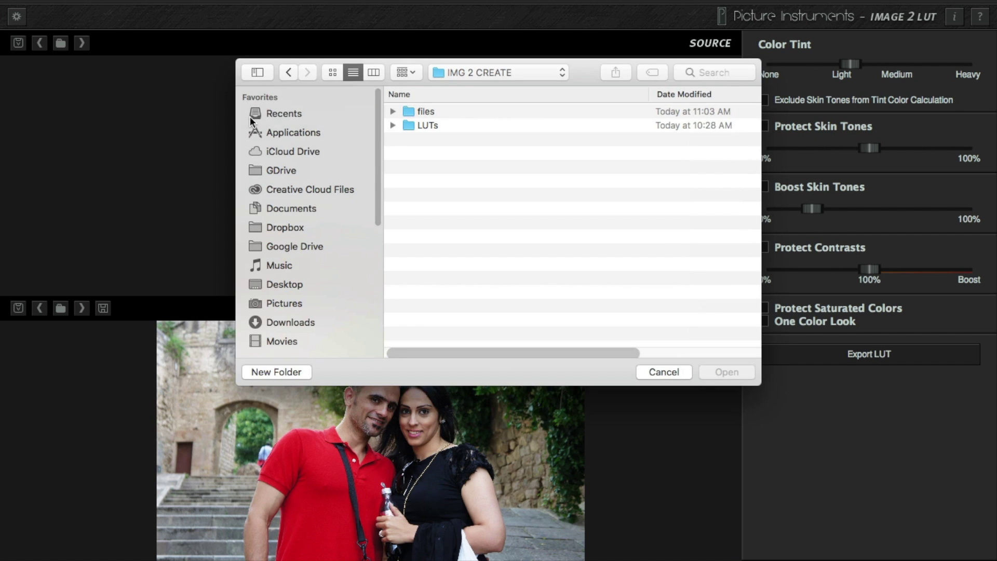
pyautogui.doubleClick(419, 110)
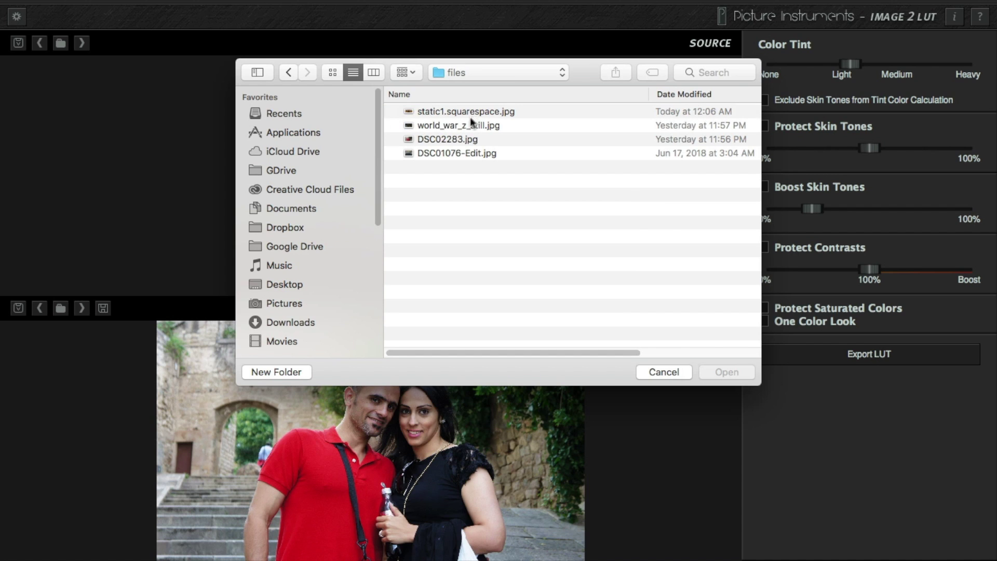
pyautogui.click(468, 124)
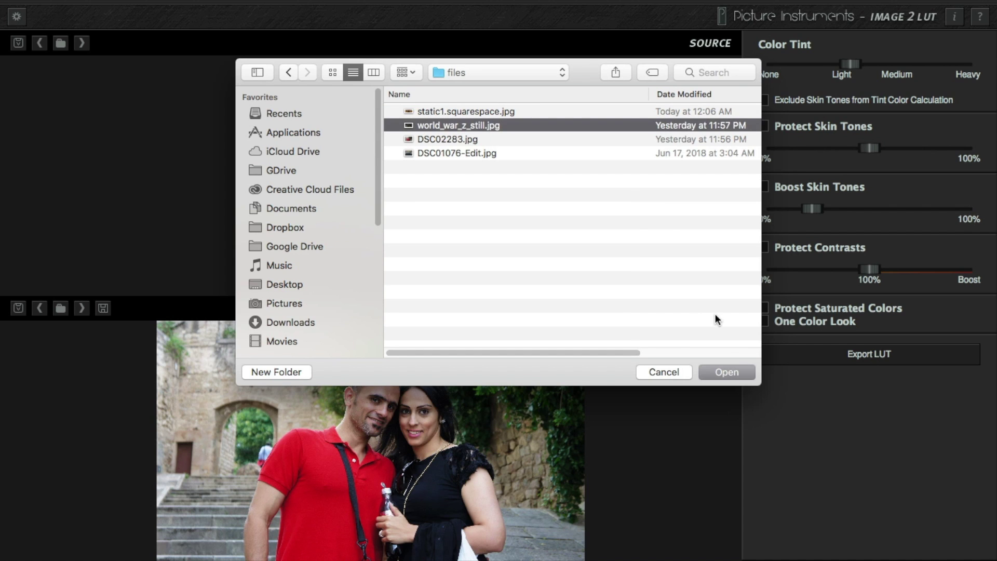
pyautogui.click(727, 371)
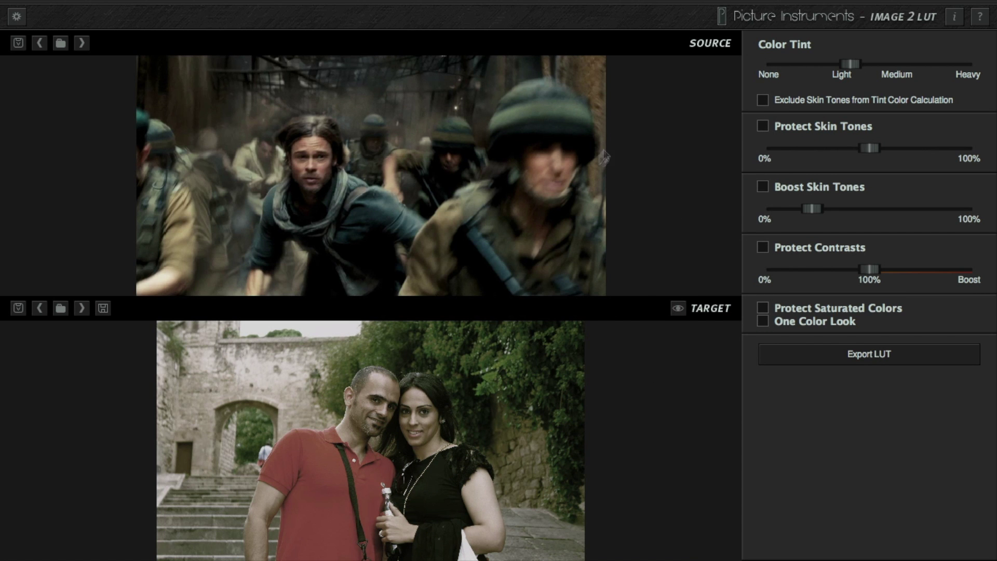
# Compare the couple target photo with and without the film grade
pyautogui.click(677, 308)
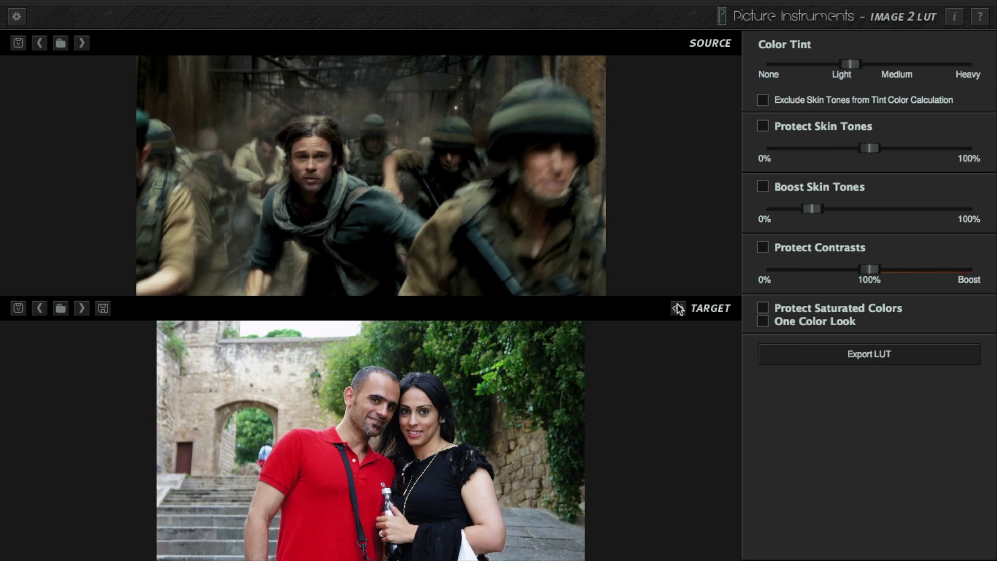
pyautogui.click(677, 308)
pyautogui.click(677, 308)
pyautogui.click(677, 308)
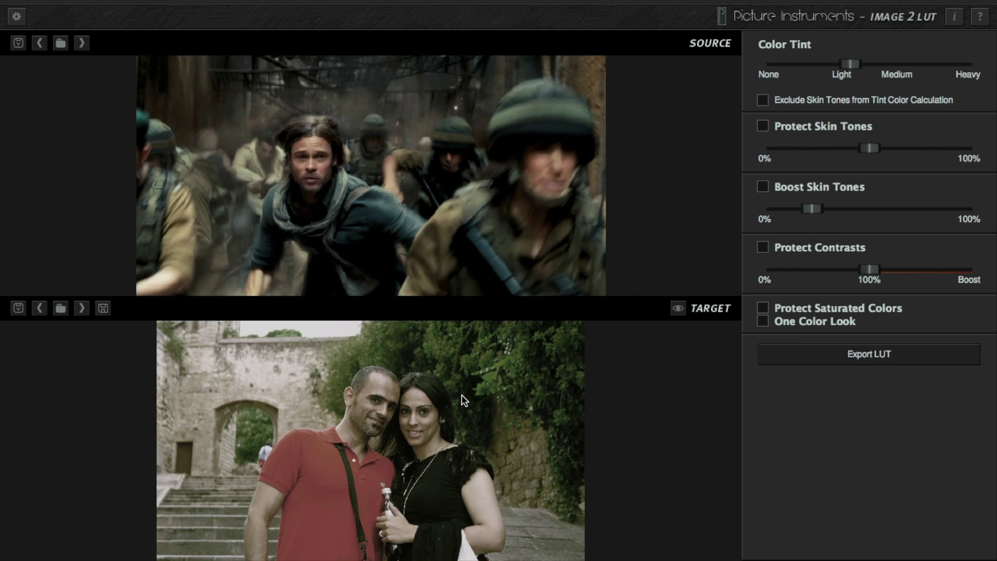
# Set Color Tint near Light and test Exclude Skin Tones, leaving it off
pyautogui.press('Left')
pyautogui.moveTo(846, 67)
pyautogui.mouseDown()
pyautogui.moveTo(818, 67)
pyautogui.moveTo(908, 75)
pyautogui.moveTo(844, 67)
pyautogui.moveTo(890, 66)
pyautogui.moveTo(867, 66)
pyautogui.moveTo(851, 76)
pyautogui.moveTo(883, 76)
pyautogui.moveTo(838, 89)
pyautogui.moveTo(879, 80)
pyautogui.moveTo(798, 78)
pyautogui.moveTo(953, 76)
pyautogui.moveTo(840, 81)
pyautogui.moveTo(856, 84)
pyautogui.mouseUp()
pyautogui.click(763, 100)
pyautogui.click(763, 99)
pyautogui.click(763, 101)
pyautogui.click(764, 100)
pyautogui.click(764, 101)
pyautogui.click(763, 100)
# Turn on Protect Skin Tones with its strength set, plus Boost Skin Tones at a low amount
pyautogui.click(763, 126)
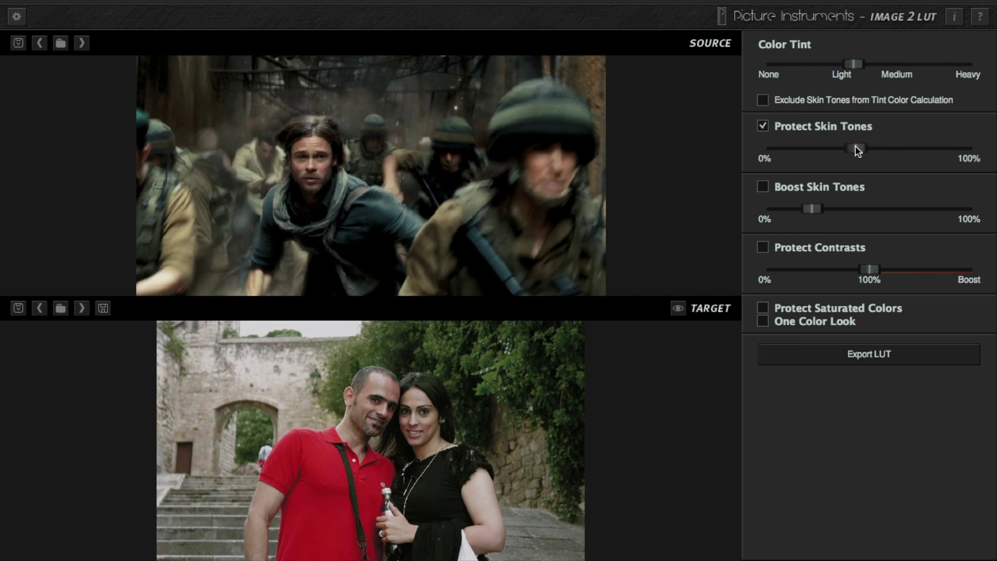
pyautogui.moveTo(868, 147); pyautogui.dragTo(854, 163)
pyautogui.moveTo(812, 210); pyautogui.dragTo(808, 233)
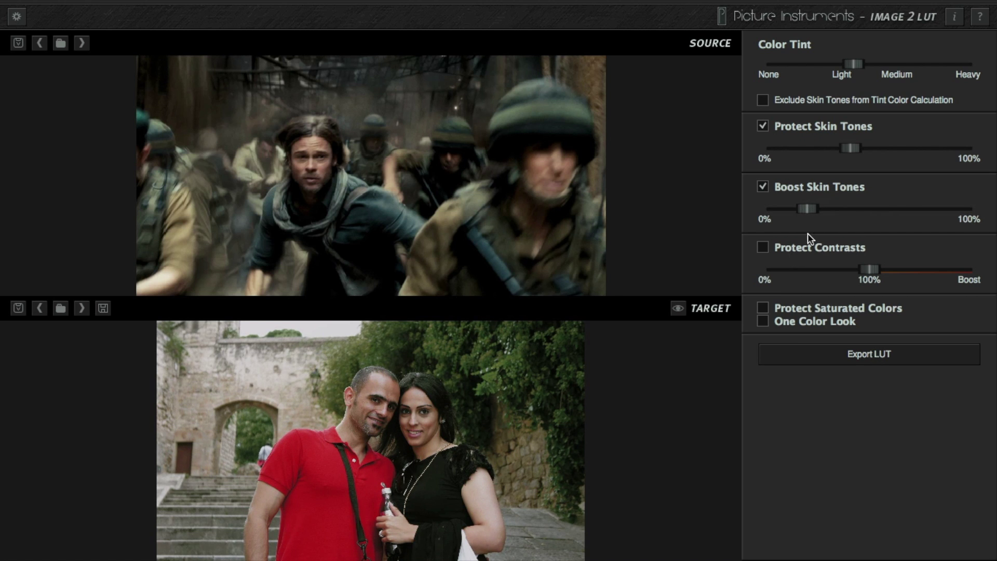
# Turn on Protect Contrasts at about 25%, comparing against the ungraded target
pyautogui.click(678, 308)
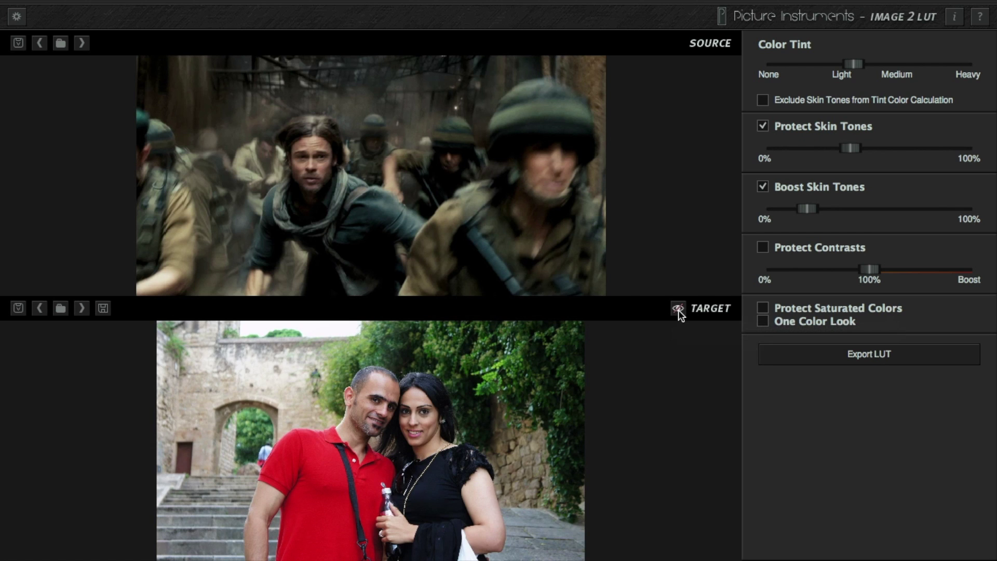
pyautogui.click(678, 308)
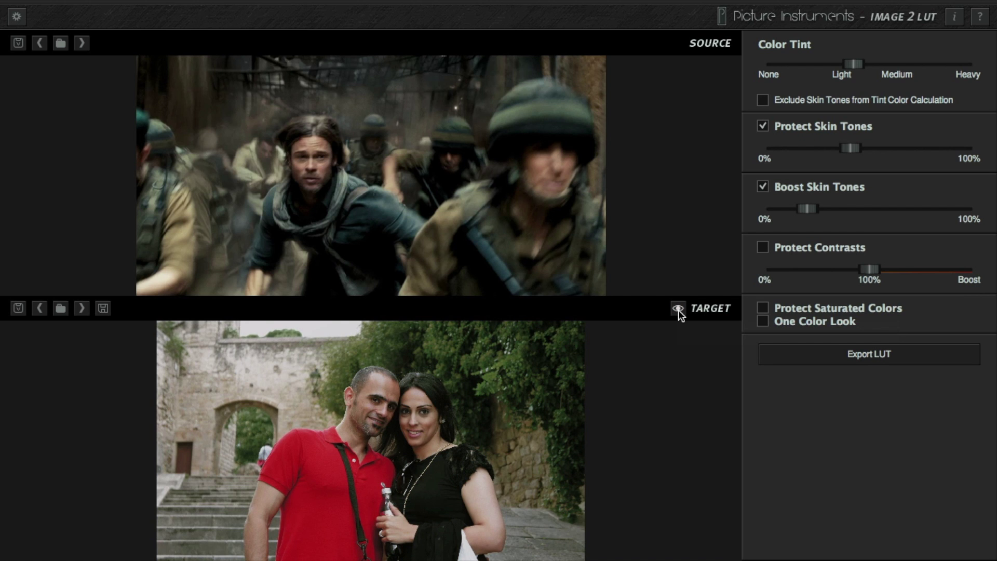
pyautogui.click(763, 249)
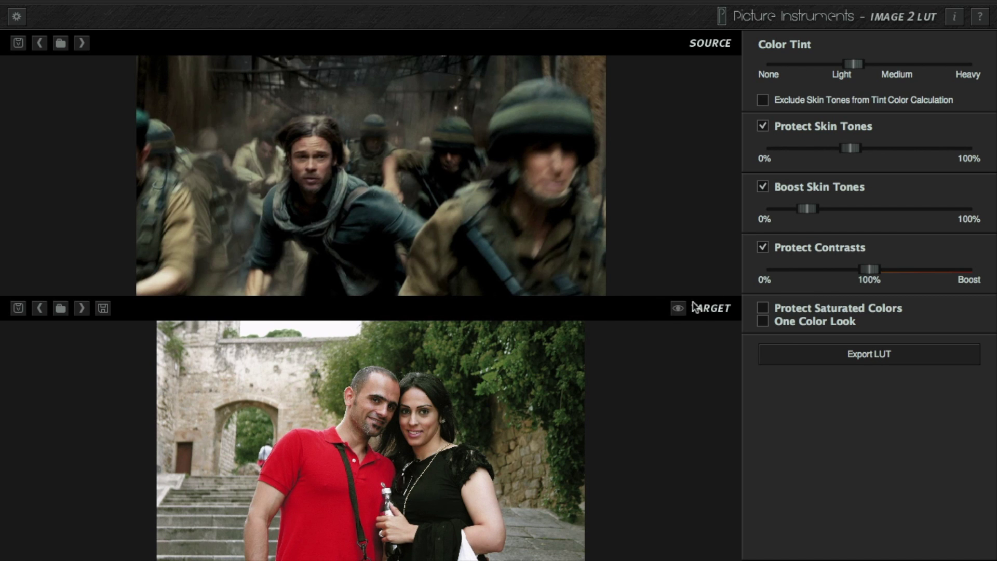
pyautogui.click(680, 309)
pyautogui.click(678, 308)
pyautogui.moveTo(865, 268); pyautogui.dragTo(816, 269)
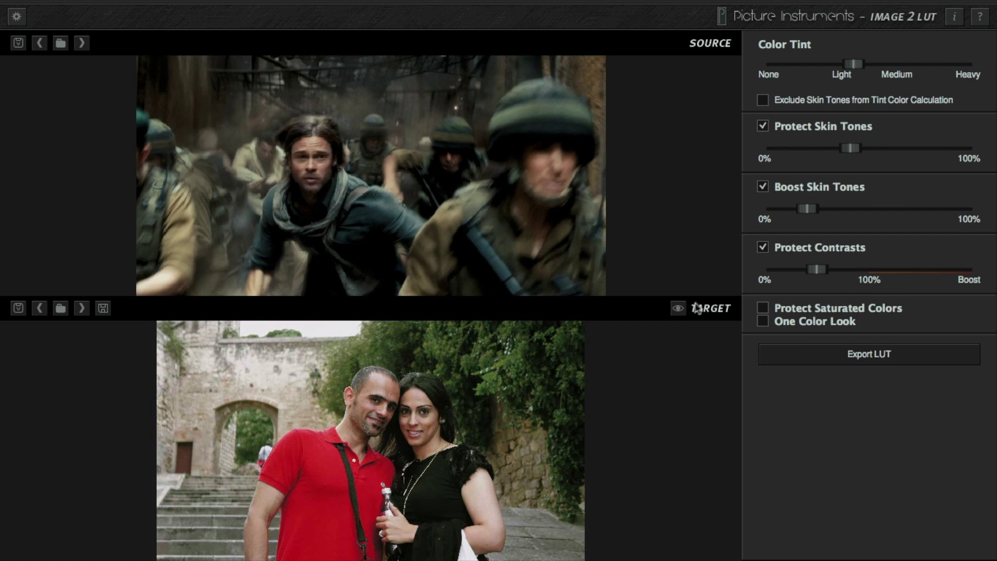
pyautogui.click(677, 308)
# Try Protect Saturated Colors on and off, leaving it off
pyautogui.click(763, 310)
pyautogui.click(766, 310)
pyautogui.click(767, 310)
pyautogui.click(767, 310)
pyautogui.click(766, 309)
pyautogui.click(767, 309)
# Turn on One Color Look and raise Protect Contrasts slightly
pyautogui.click(763, 321)
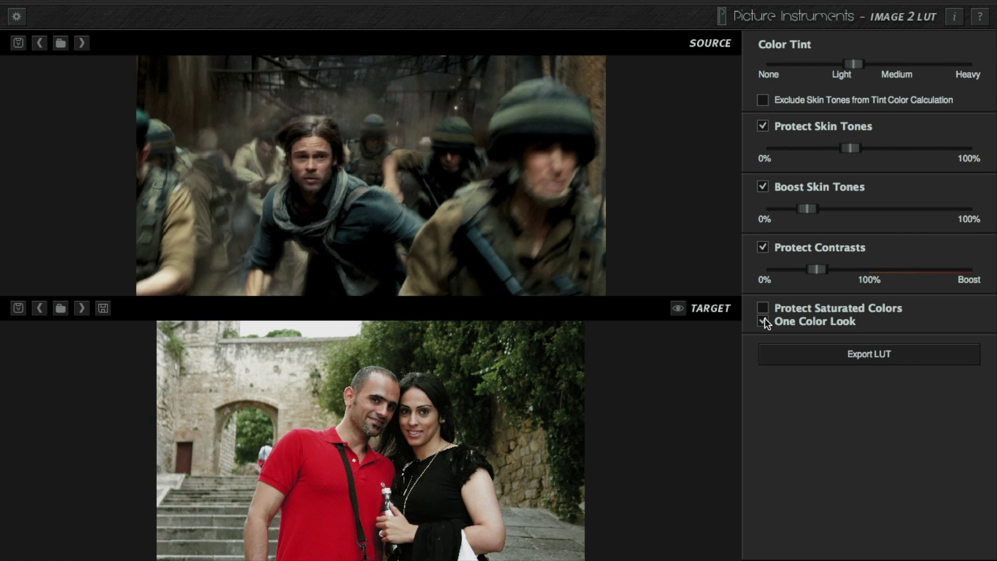
pyautogui.click(678, 308)
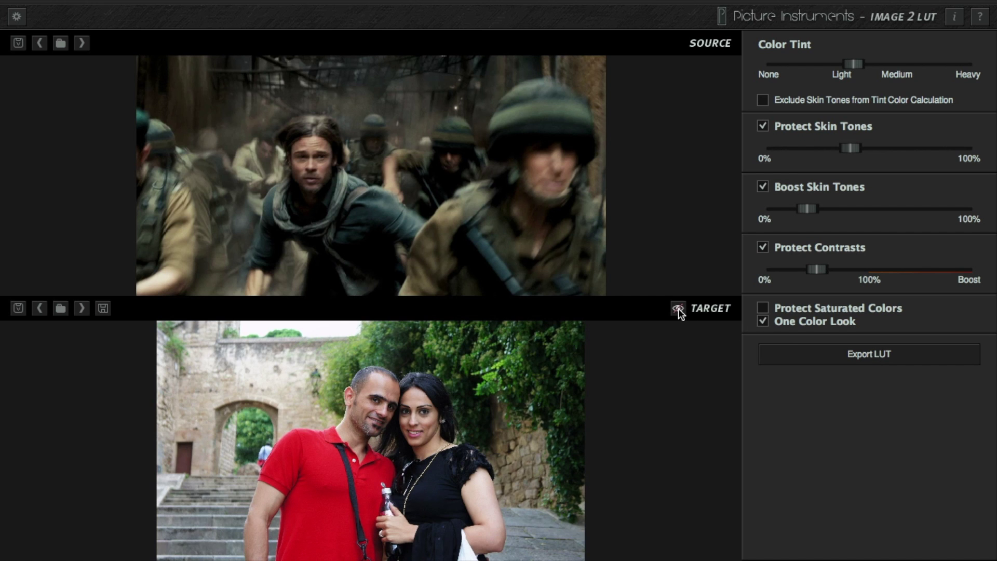
pyautogui.click(678, 308)
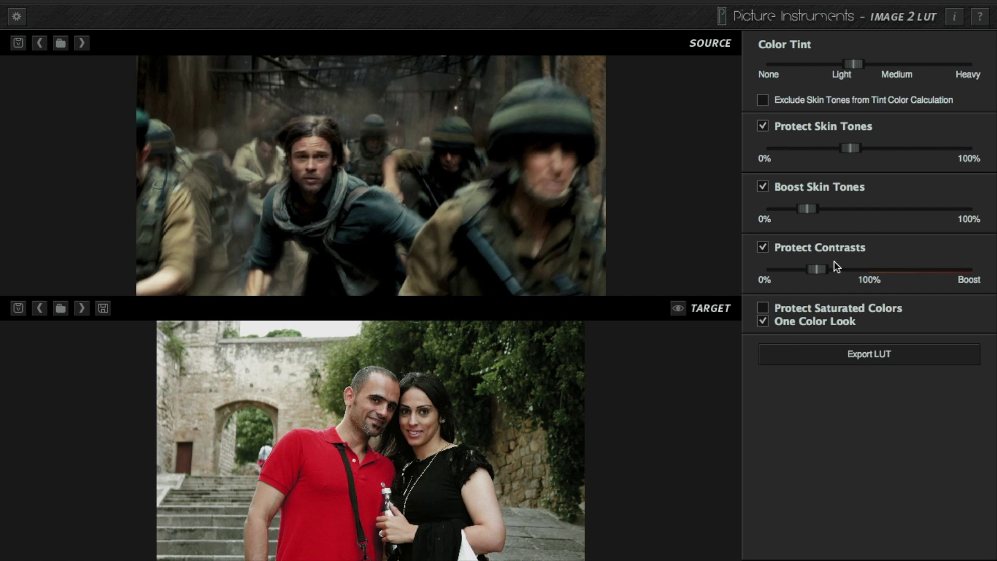
pyautogui.moveTo(821, 267); pyautogui.dragTo(841, 270)
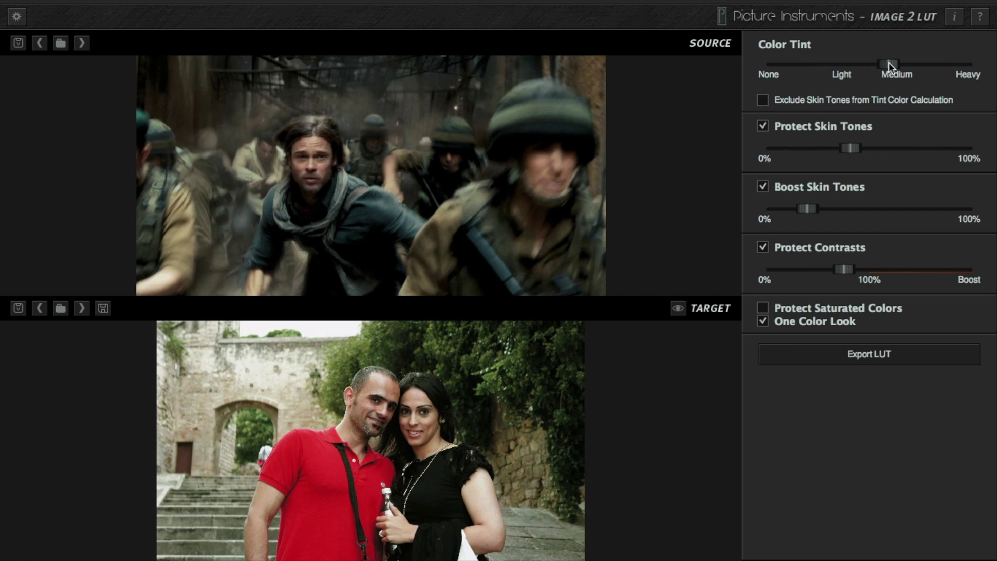
# Try Protect Saturated Colors, leave it off, and bring up the Settings window
pyautogui.click(808, 310)
pyautogui.click(808, 309)
pyautogui.click(17, 16)
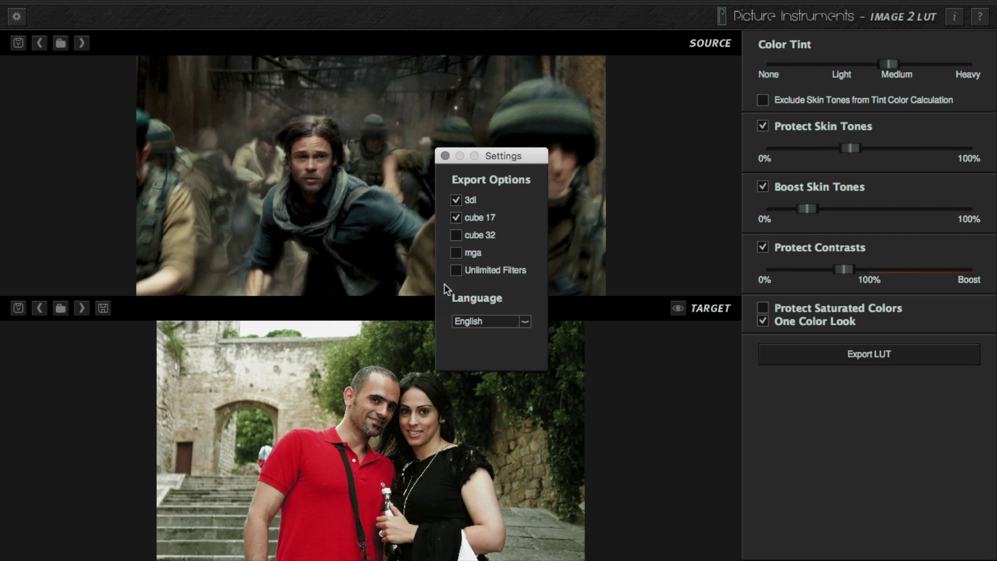
# Switch the export format to cube 32 and save the LUT as world_war_z_still_Look
pyautogui.click(458, 234)
pyautogui.click(446, 155)
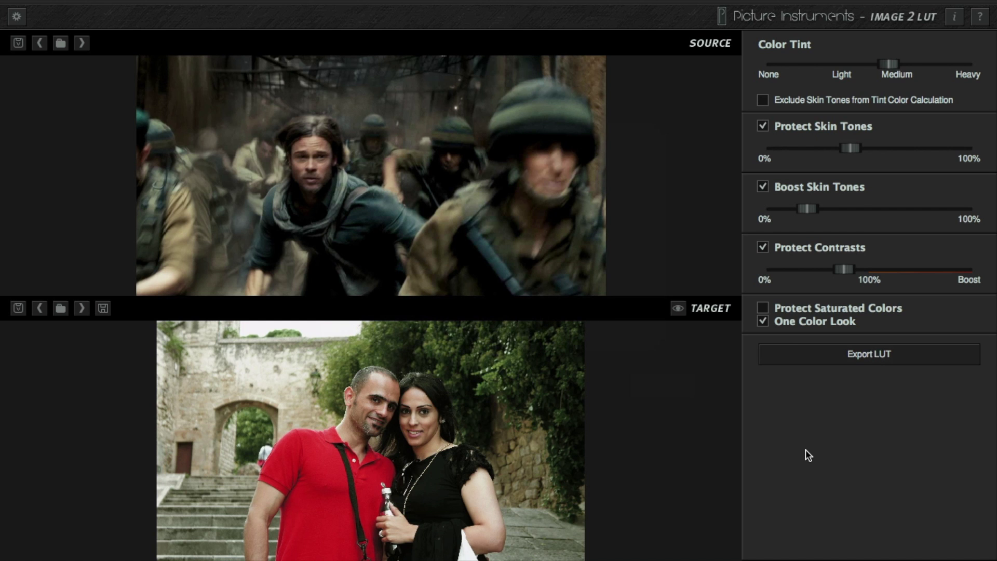
pyautogui.click(830, 354)
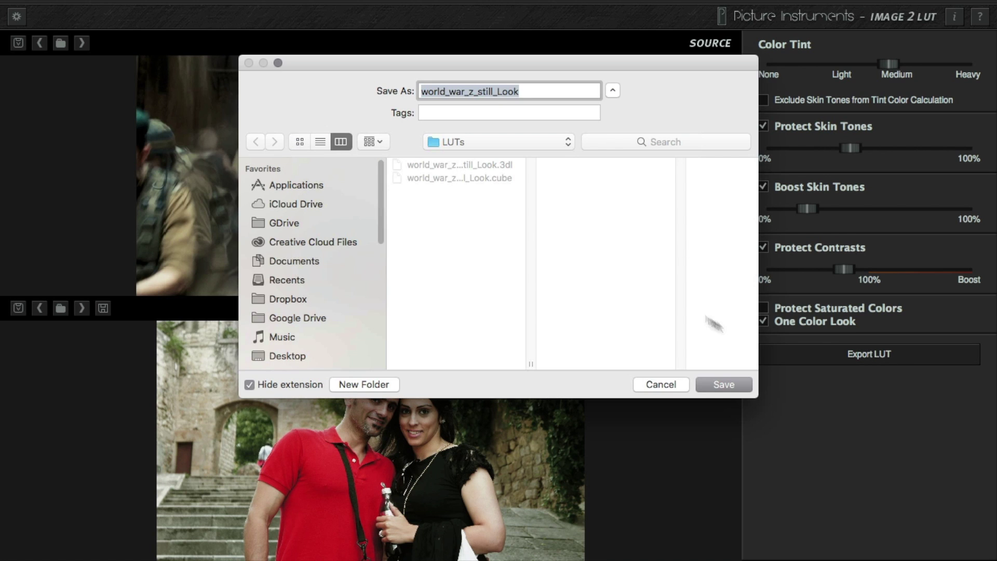
pyautogui.click(730, 381)
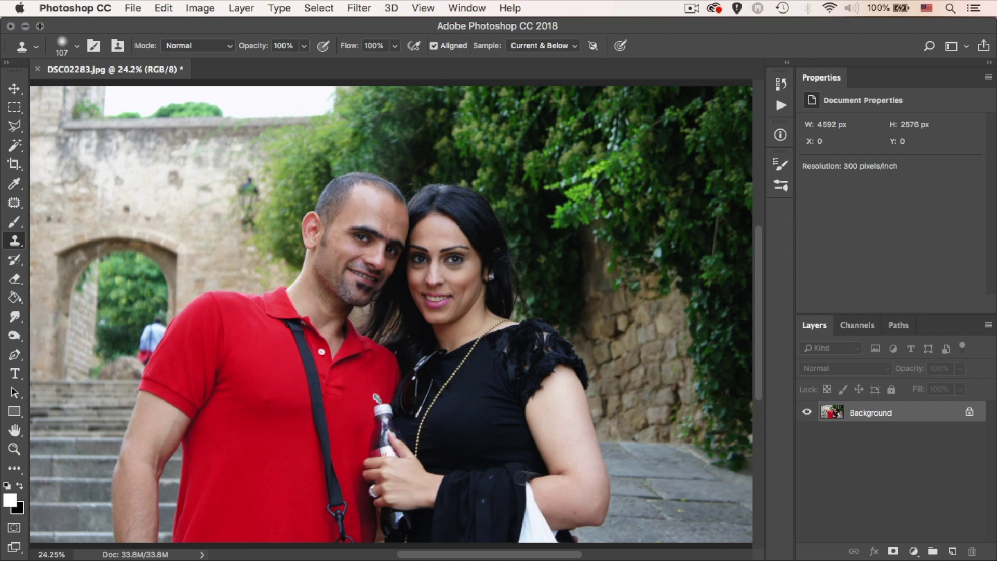
# Add a Color Lookup layer loading world_war_z_still_Look.cube as its 3D LUT
pyautogui.click(914, 550)
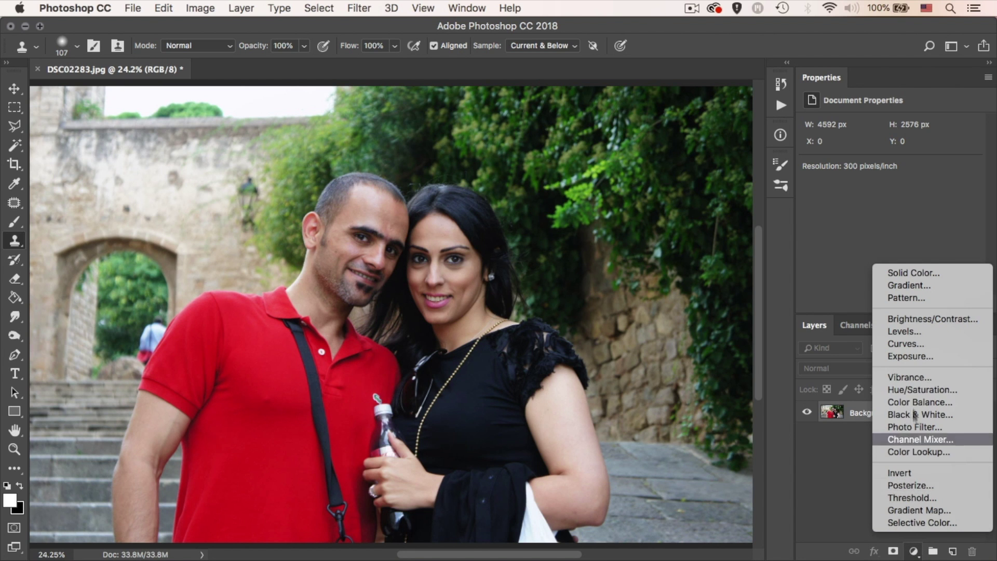
pyautogui.click(914, 450)
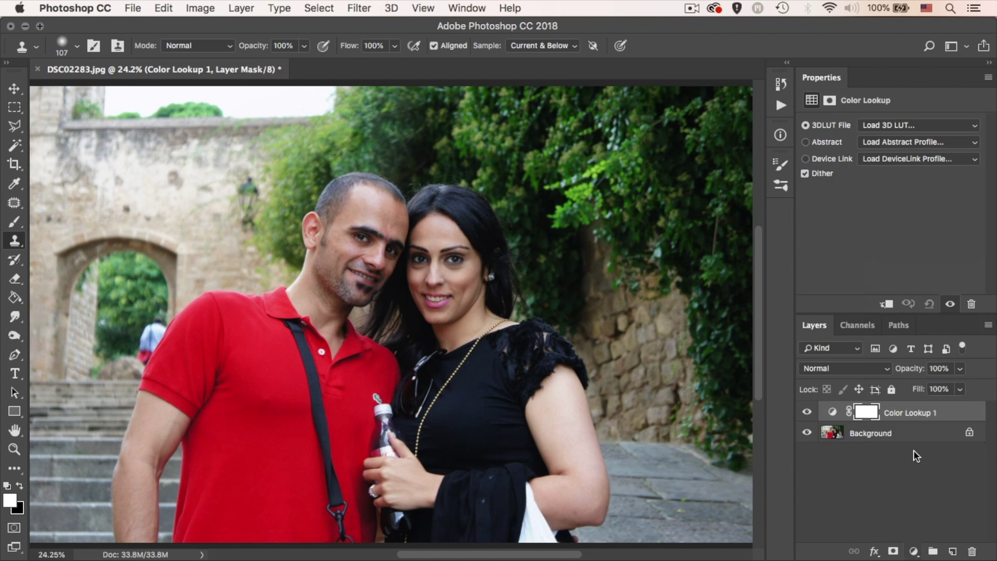
pyautogui.click(915, 128)
pyautogui.click(914, 127)
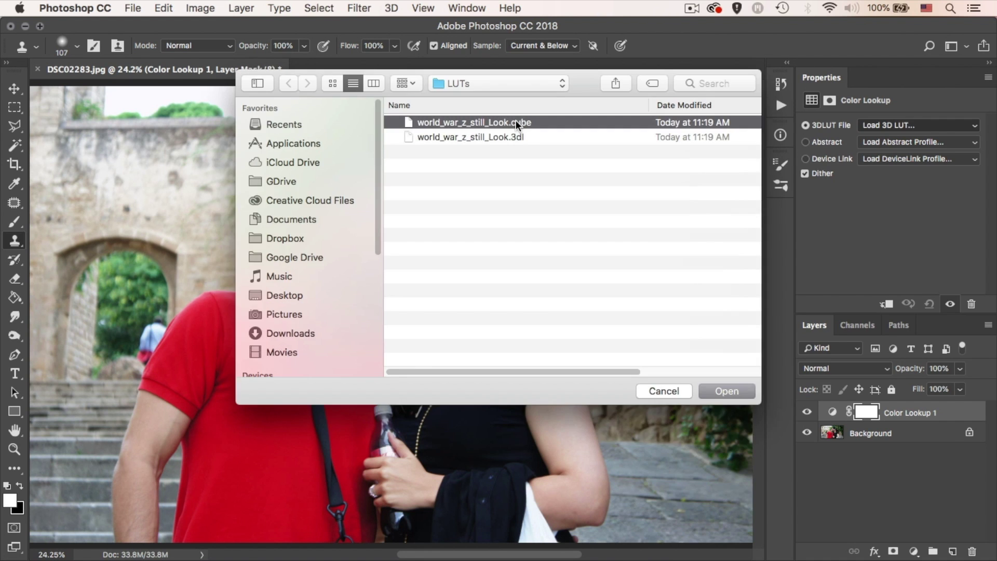
pyautogui.doubleClick(515, 122)
pyautogui.scroll(-2, 601, 277)
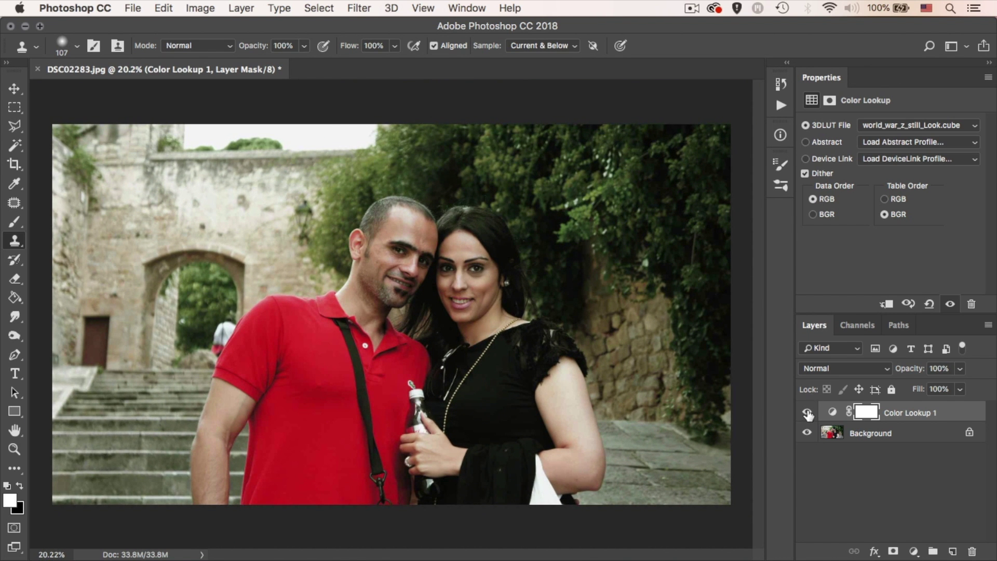
# Compare Color Lookup 1 on and off, leaving the grade visible at 100% opacity
pyautogui.click(808, 414)
pyautogui.click(807, 414)
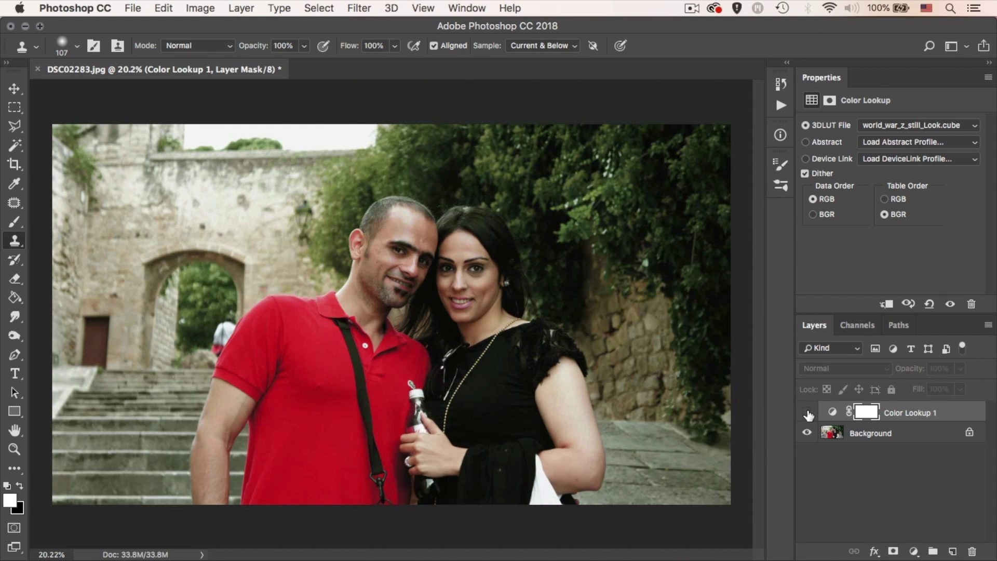
pyautogui.click(808, 414)
pyautogui.click(808, 413)
pyautogui.click(808, 414)
pyautogui.click(808, 414)
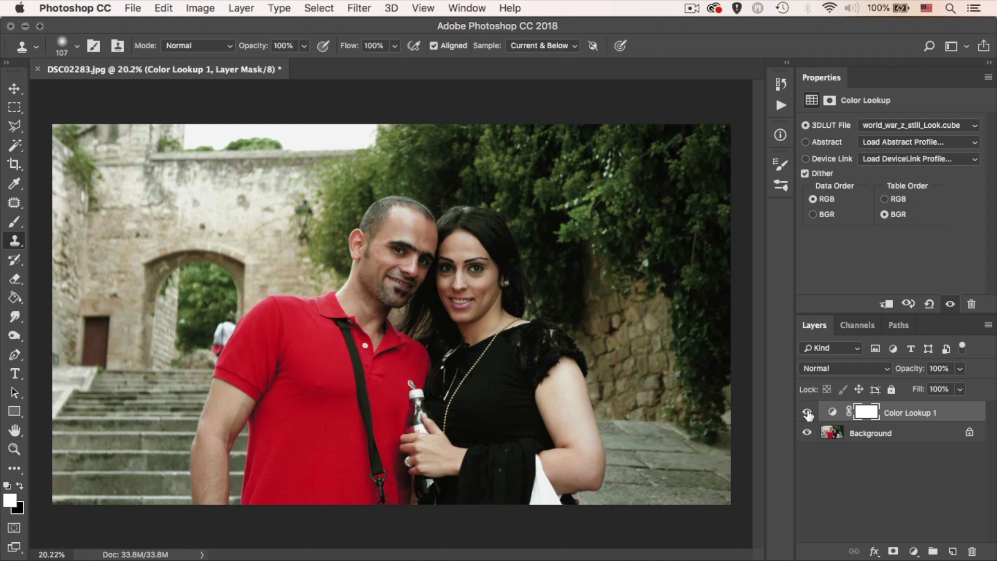
pyautogui.click(960, 369)
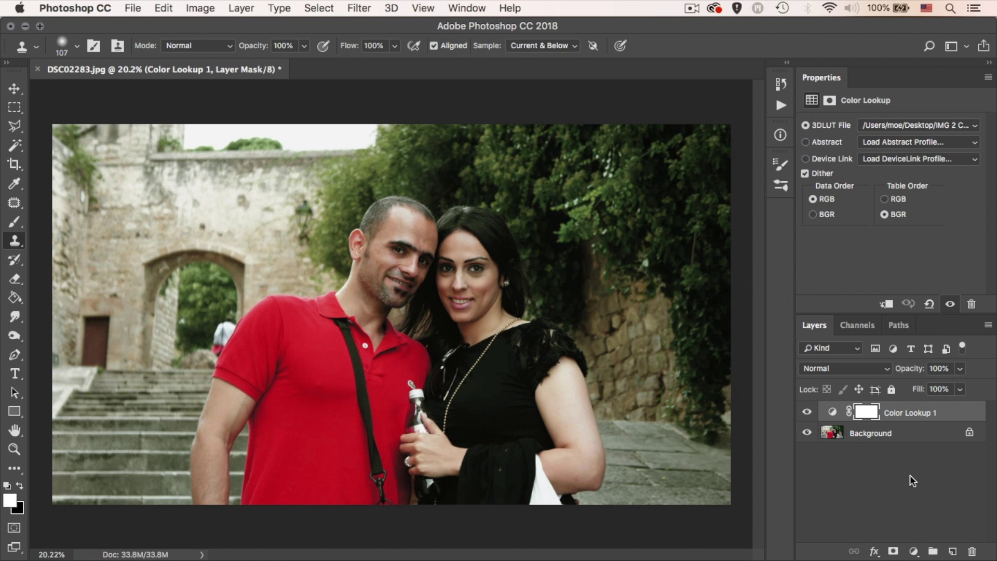
# Add a Curves layer that darkens the shadows and lifts the black point to 20
pyautogui.press('super+j')
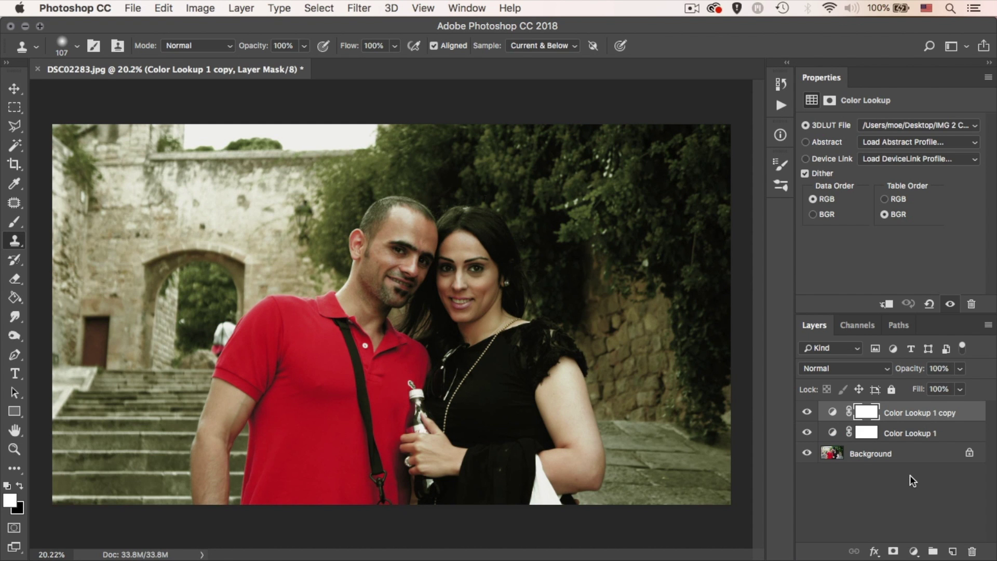
pyautogui.press('super+z')
pyautogui.click(914, 551)
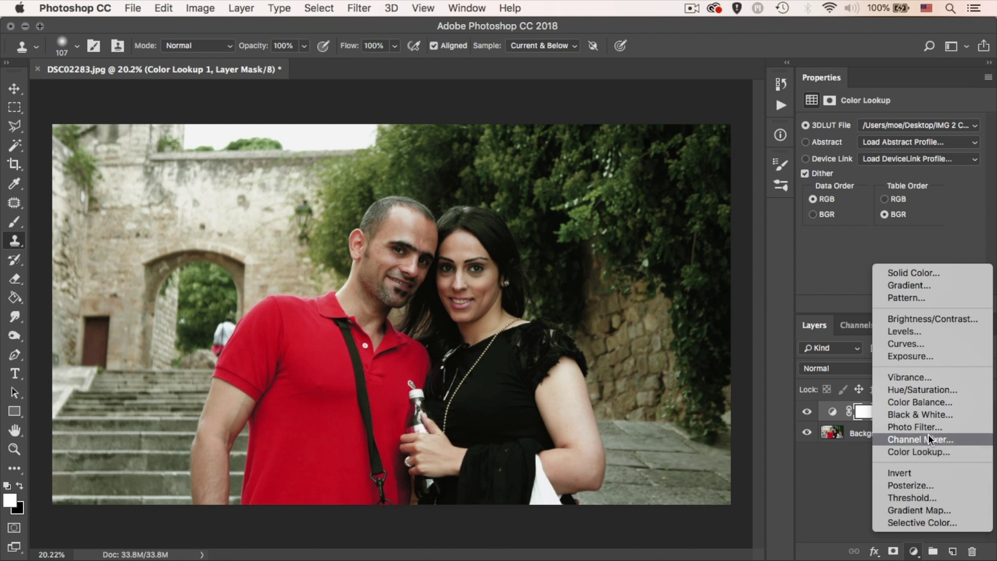
pyautogui.click(930, 342)
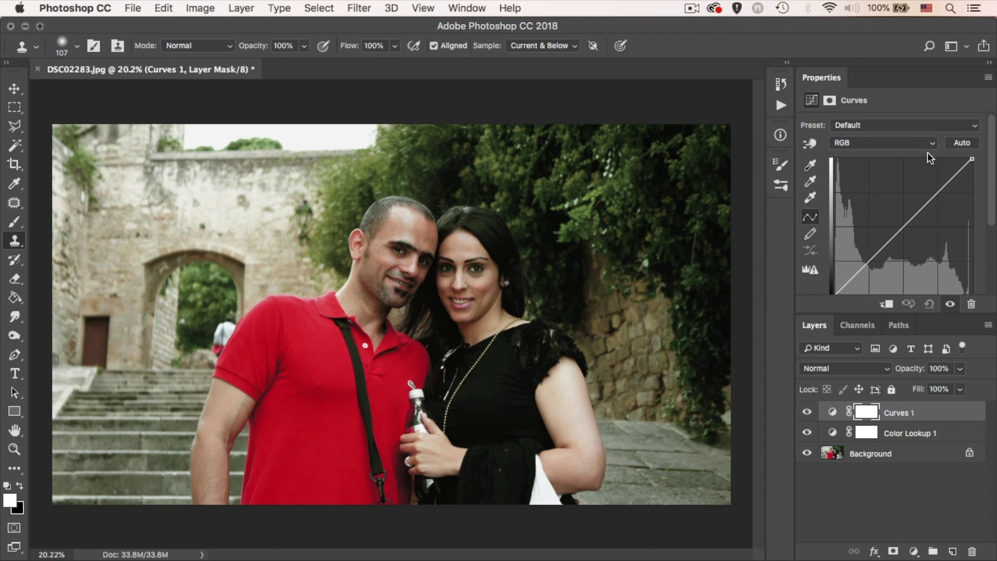
pyautogui.click(935, 193)
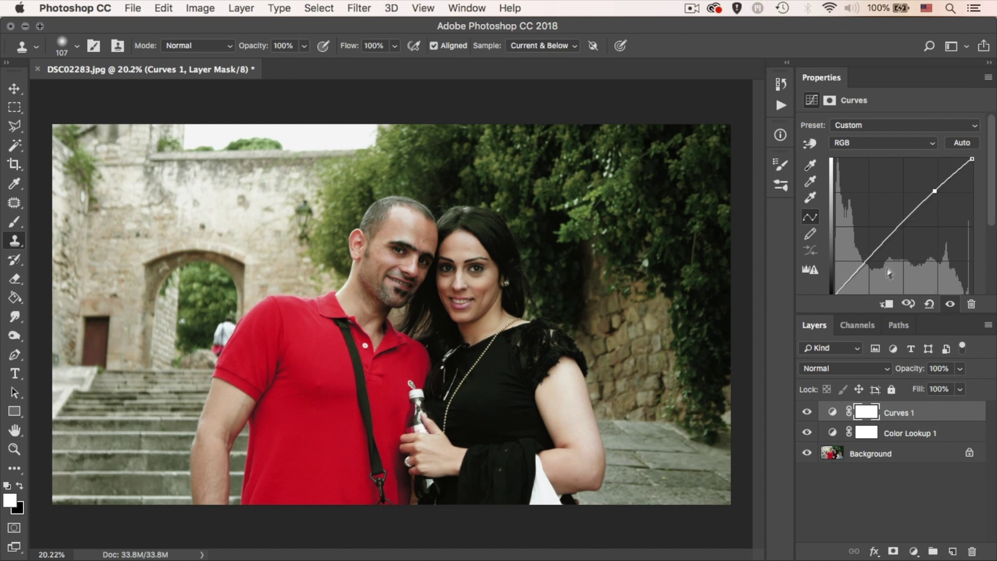
pyautogui.moveTo(866, 263); pyautogui.dragTo(866, 267)
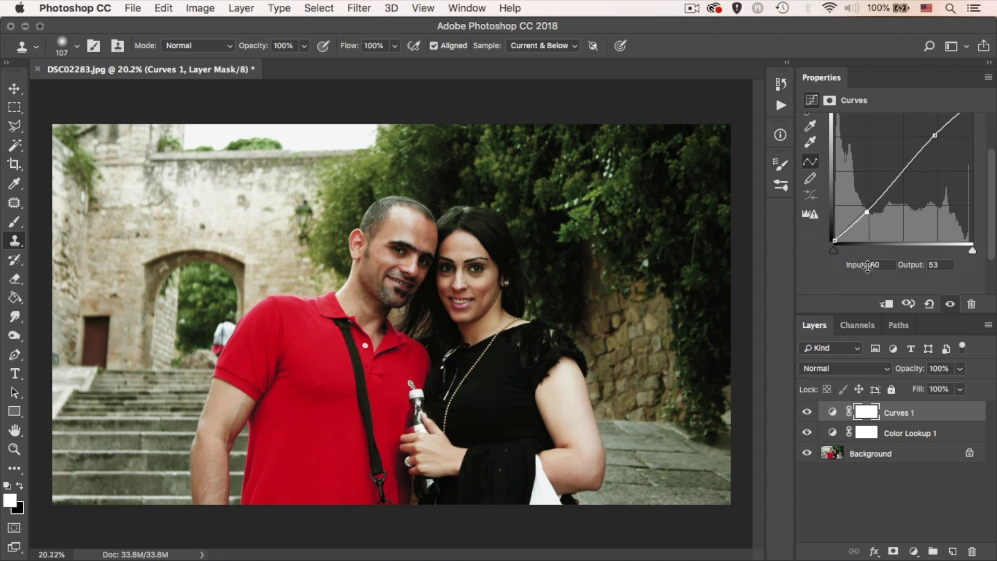
pyautogui.scroll(-3, 856, 239)
pyautogui.click(849, 227)
pyautogui.moveTo(834, 241); pyautogui.dragTo(835, 229)
# Set the Curves 1 layer opacity to 25%
pyautogui.scroll(2, 961, 366)
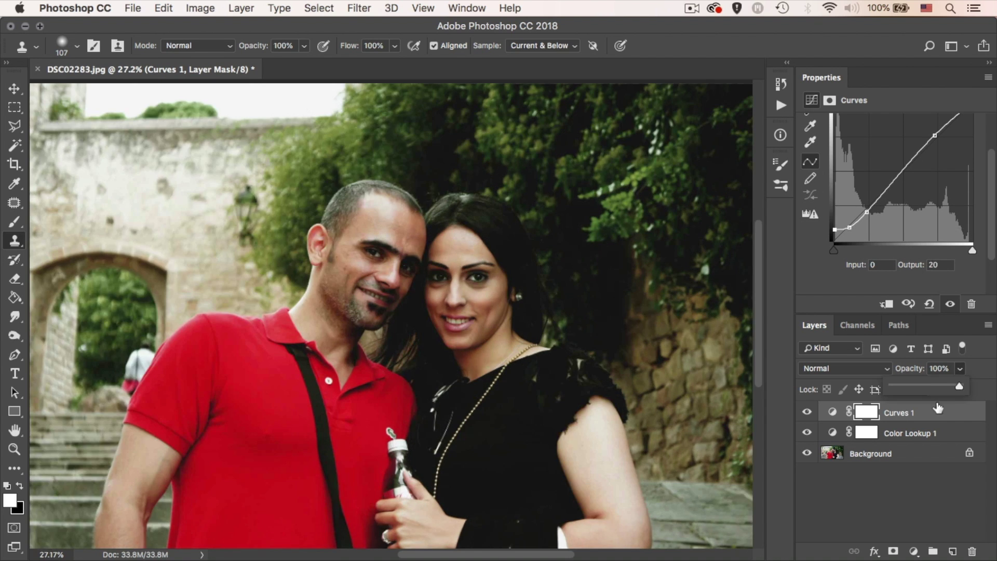
pyautogui.click(960, 368)
pyautogui.moveTo(928, 383); pyautogui.dragTo(924, 385)
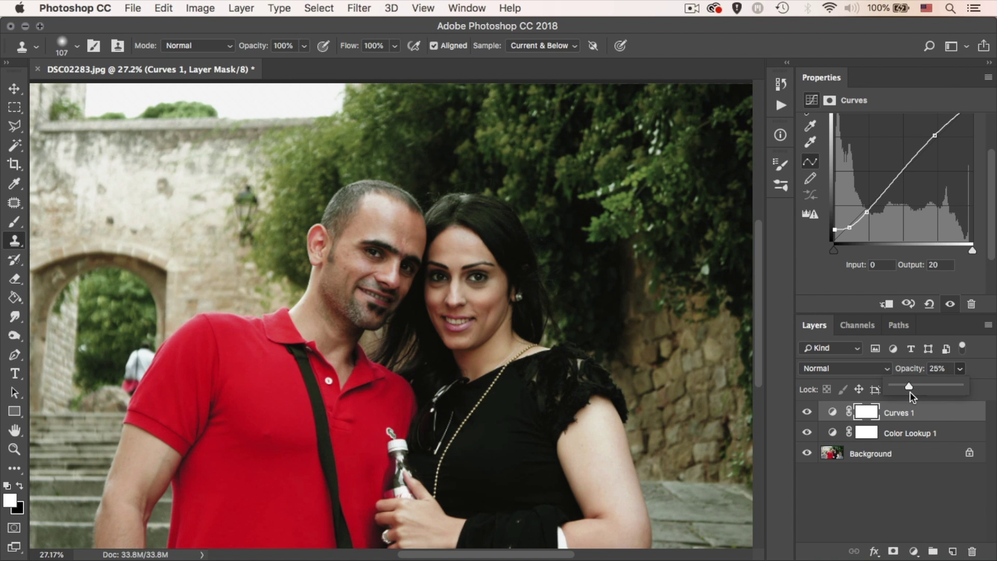
pyautogui.click(872, 503)
# Add a Selective Color layer with Cyan in Yellows set to -48%
pyautogui.click(914, 551)
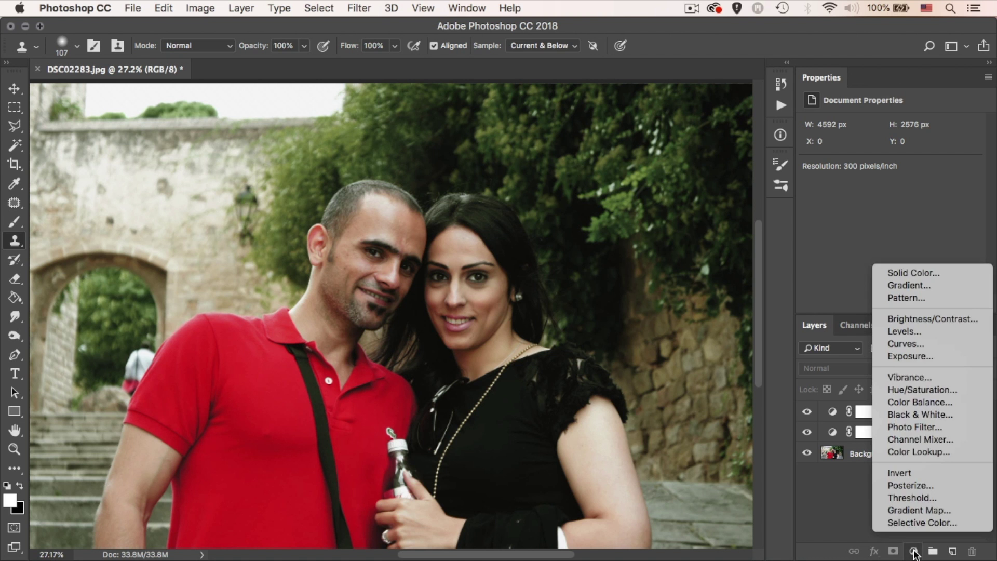
pyautogui.click(908, 520)
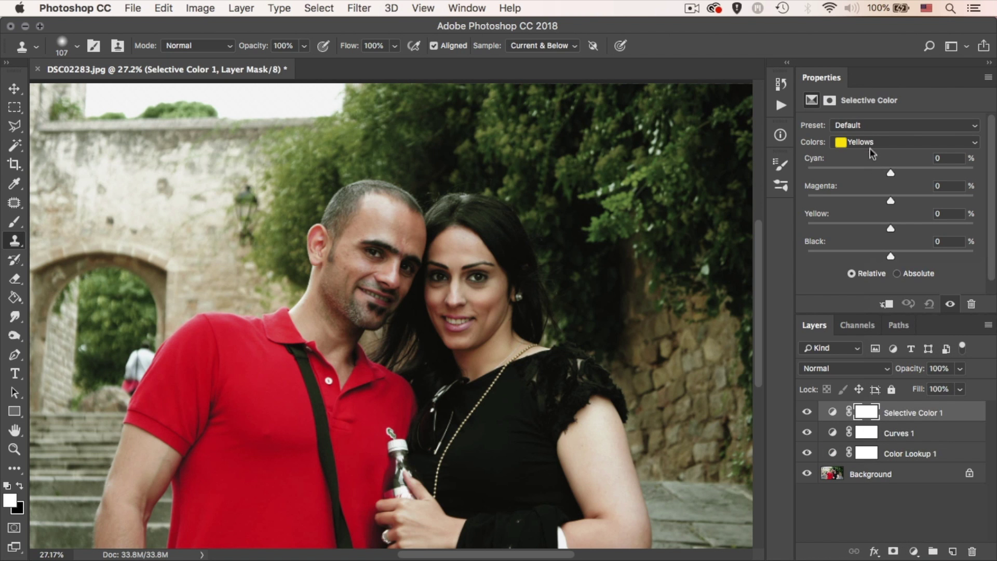
pyautogui.moveTo(890, 172); pyautogui.dragTo(849, 183)
# Compare the original Background photo against all three adjustment layers
pyautogui.scroll(2, 543, 427)
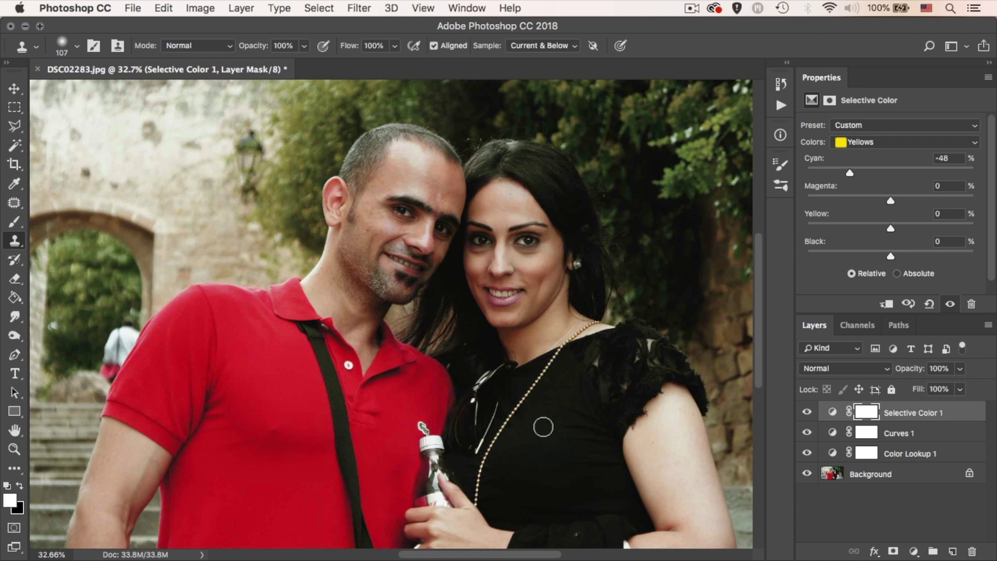
pyautogui.scroll(-4, 543, 427)
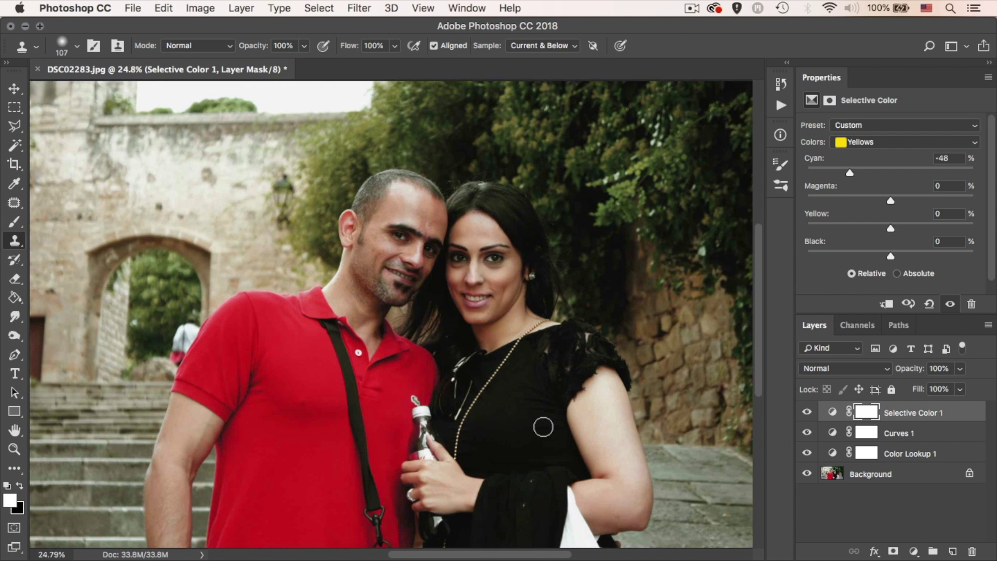
pyautogui.scroll(-1, 543, 427)
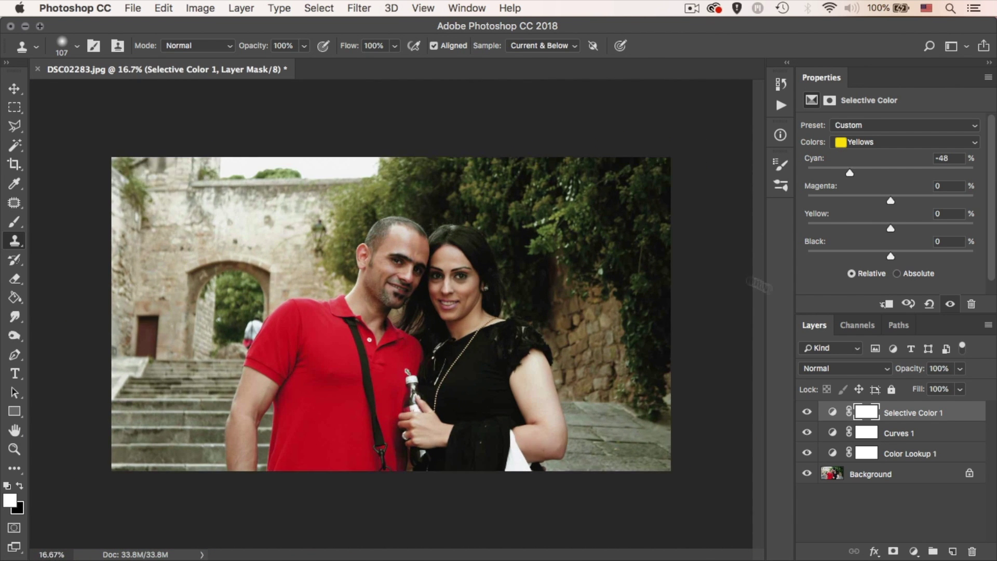
pyautogui.keyDown('alt'); pyautogui.click(807, 474); pyautogui.keyUp('alt')
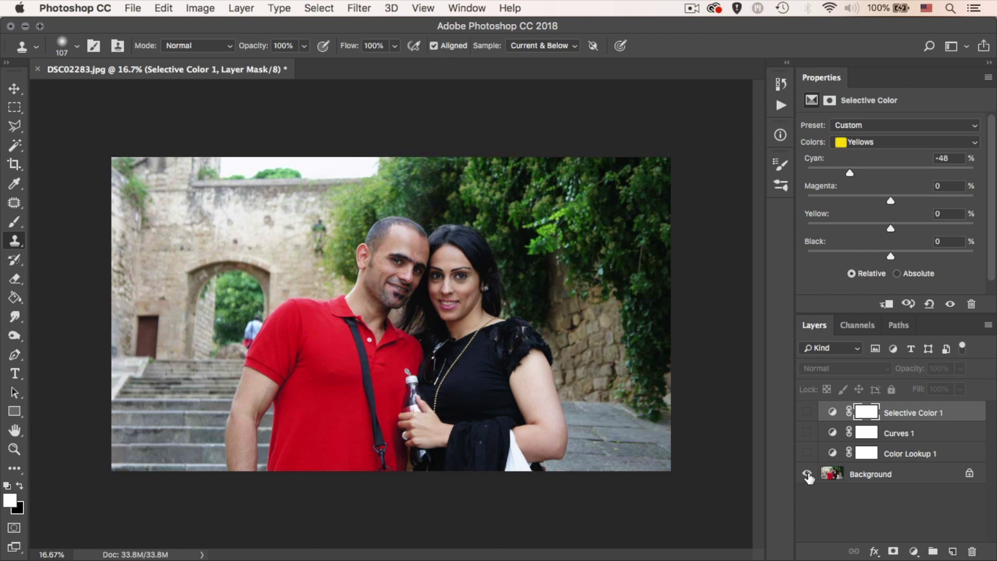
pyautogui.keyDown('alt'); pyautogui.click(808, 475); pyautogui.keyUp('alt')
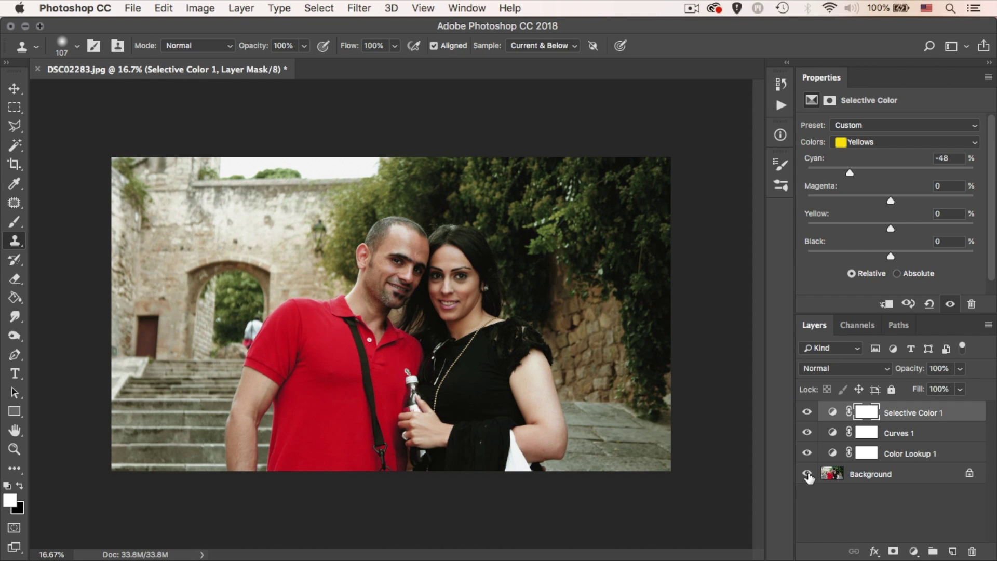